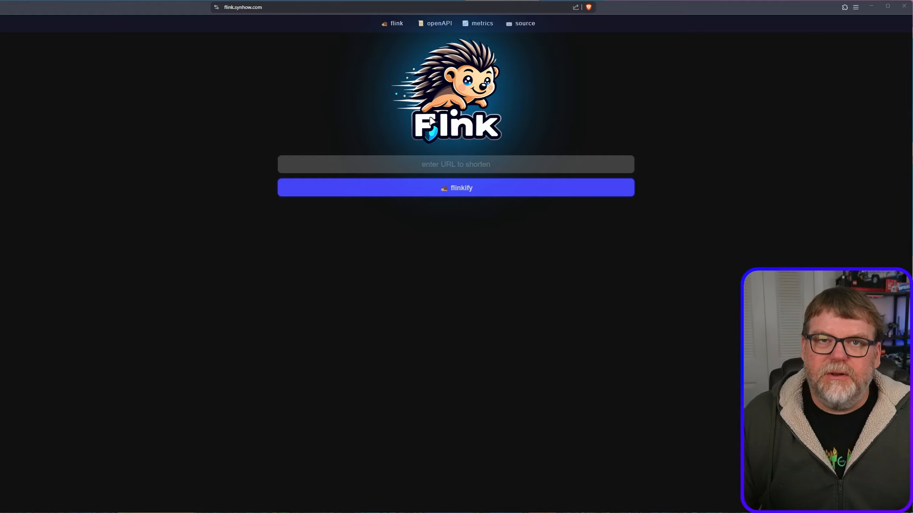
pyautogui.click(496, 163)
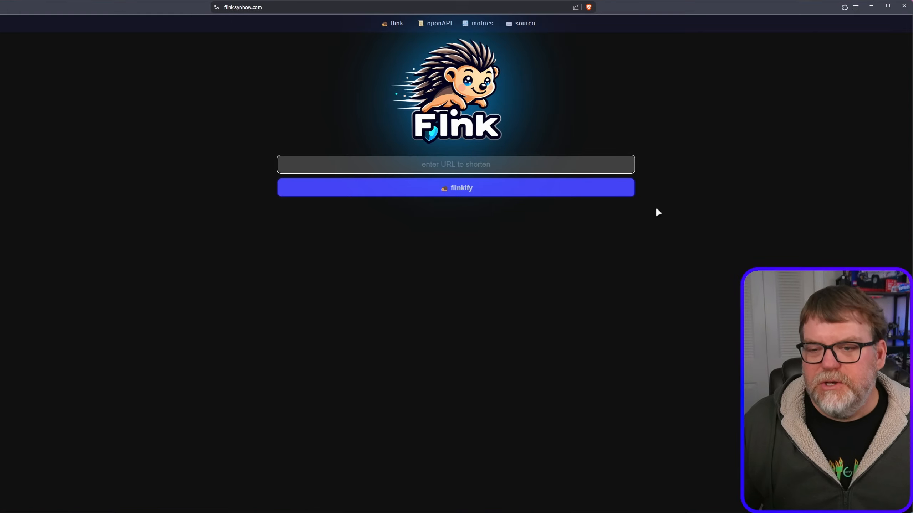
pyautogui.write('htt')
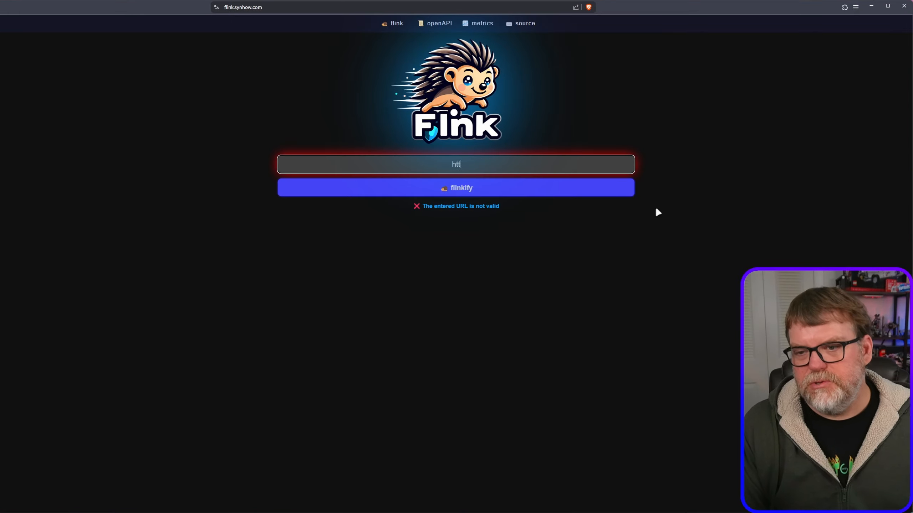
pyautogui.write('p://you')
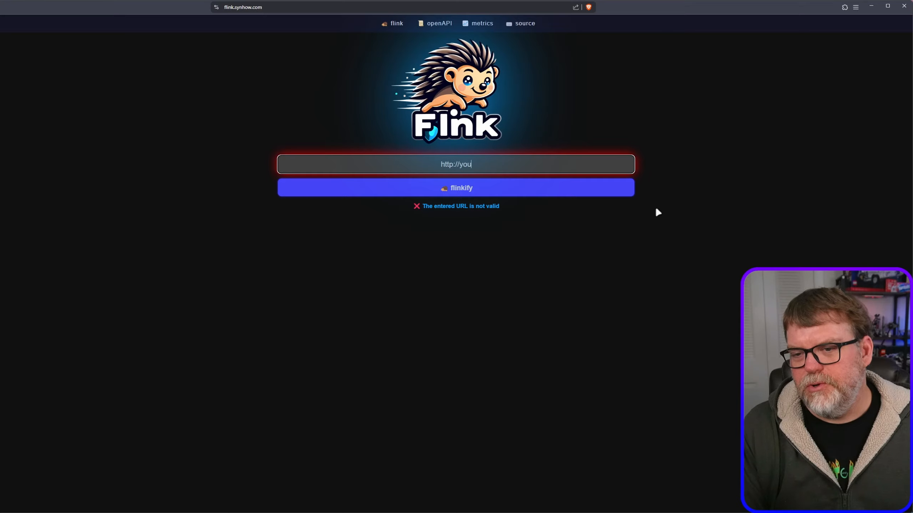
pyautogui.write('tube.com/')
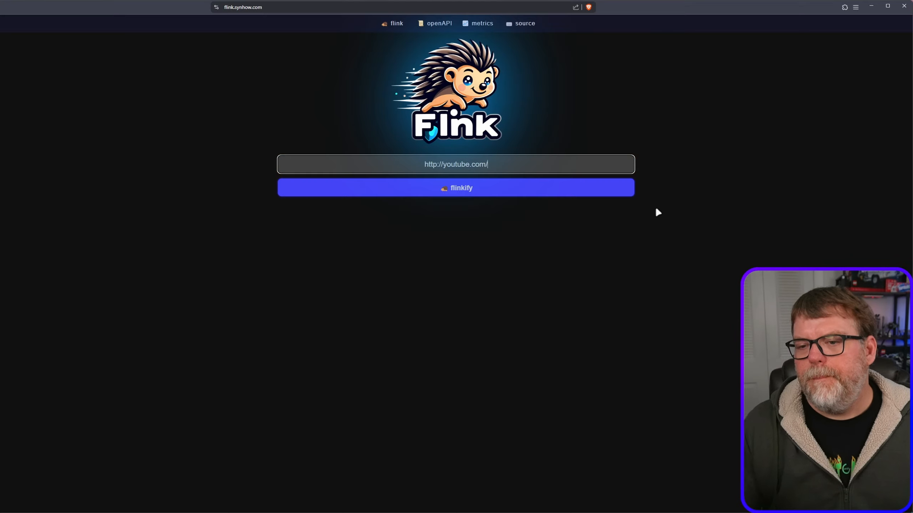
pyautogui.click(465, 191)
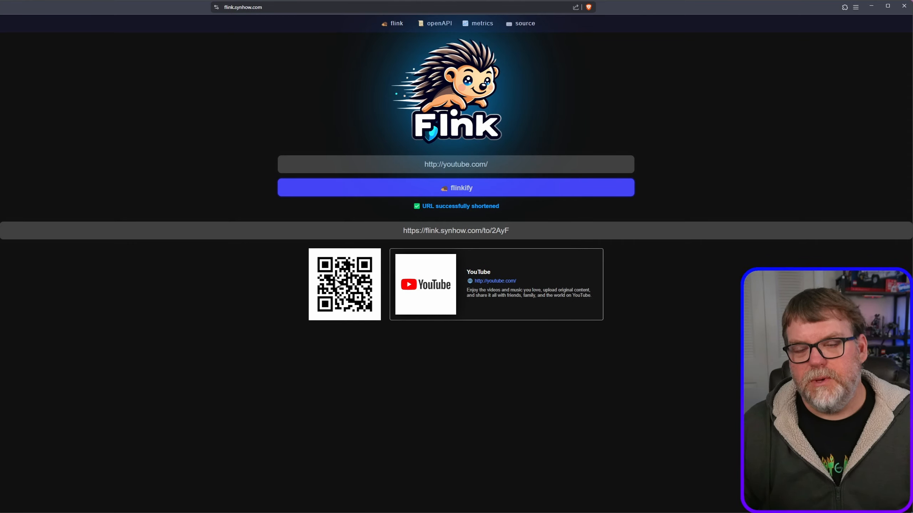
# Copy the generated short link and open it in a new tab to test the redirect
pyautogui.tripleClick(425, 224)
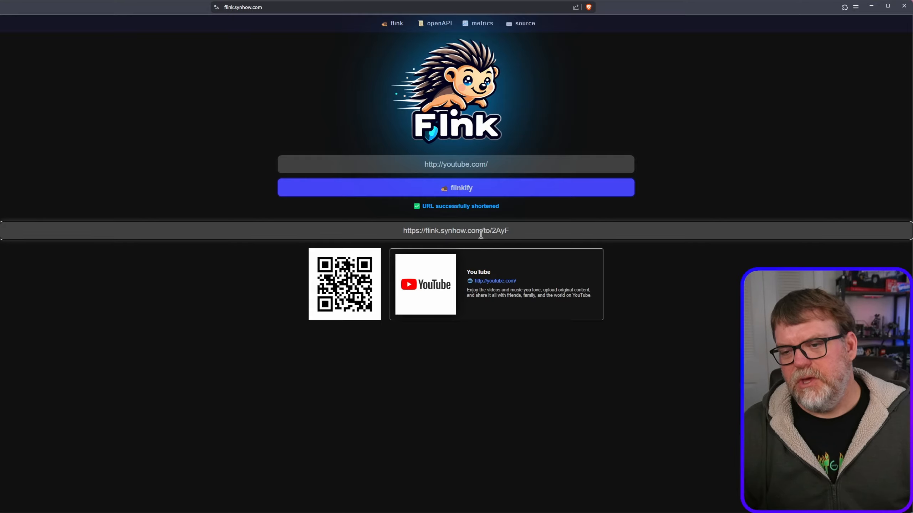
pyautogui.hotkey('ctrl', 'c')
pyautogui.hotkey('ctrl', 't')
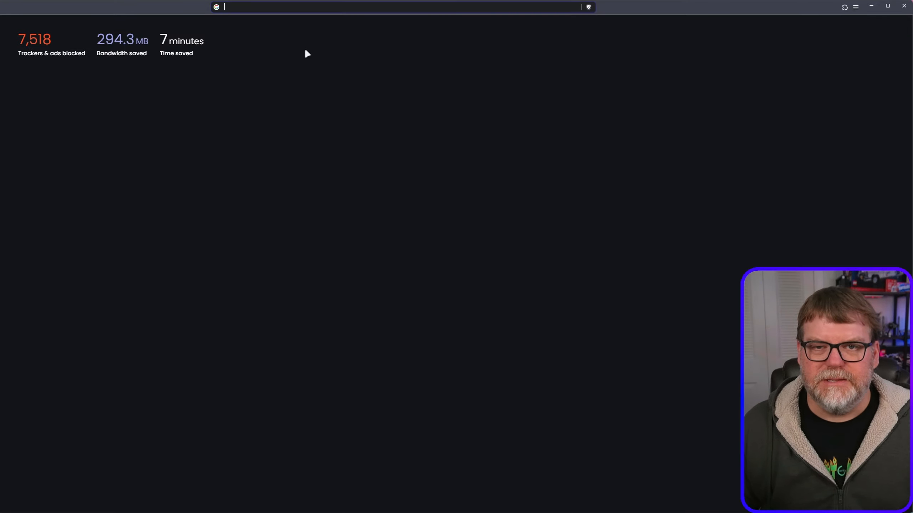
pyautogui.hotkey('ctrl', 'v')
pyautogui.press('Return')
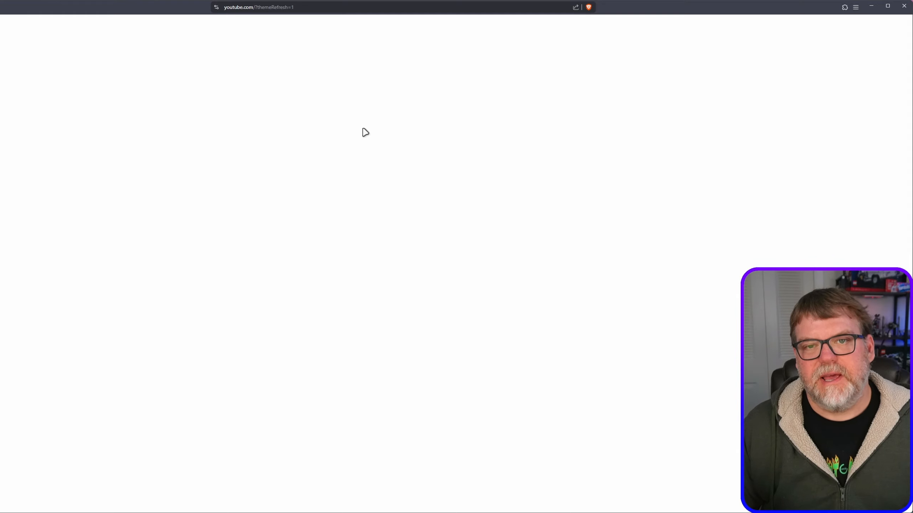
pyautogui.hotkey('alt', 'Left')
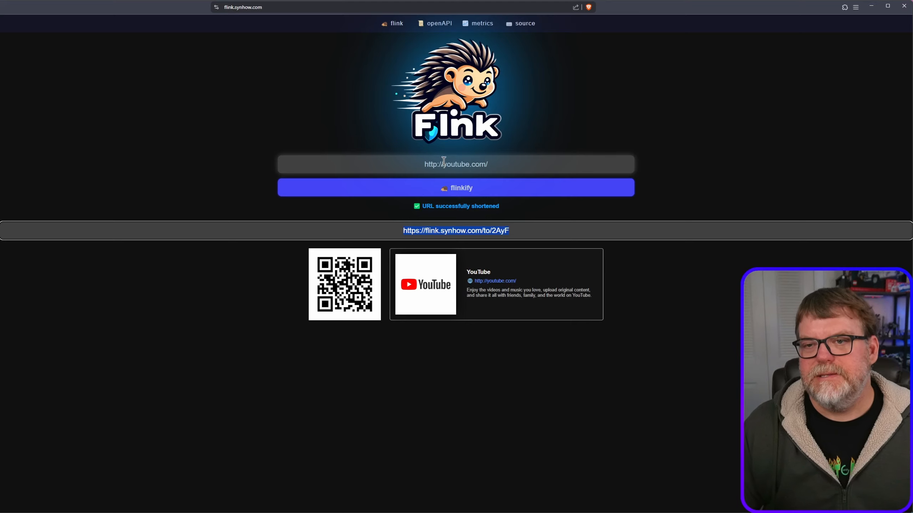
# Open Flink's openAPI documentation and look over the available endpoints
pyautogui.click(441, 27)
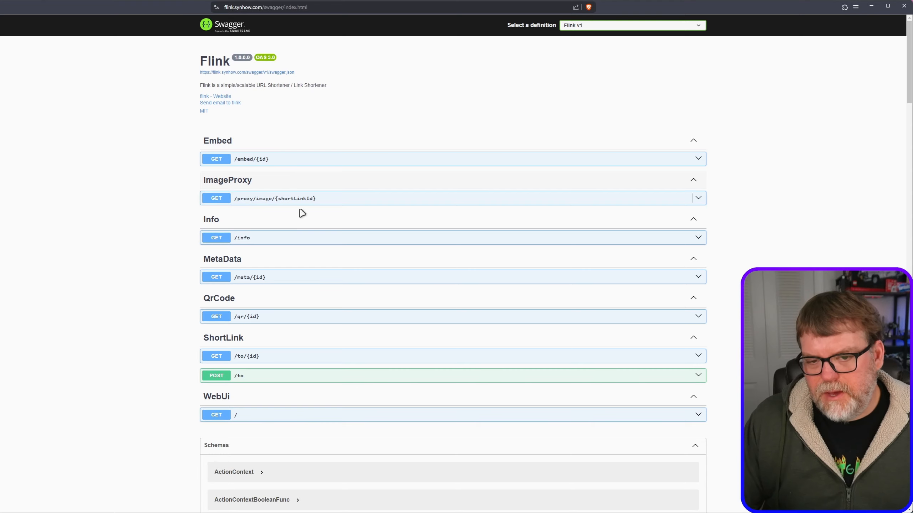
pyautogui.scroll(-2, 292, 270)
pyautogui.scroll(-1, 292, 270)
pyautogui.scroll(2, 332, 241)
pyautogui.scroll(-2, 332, 249)
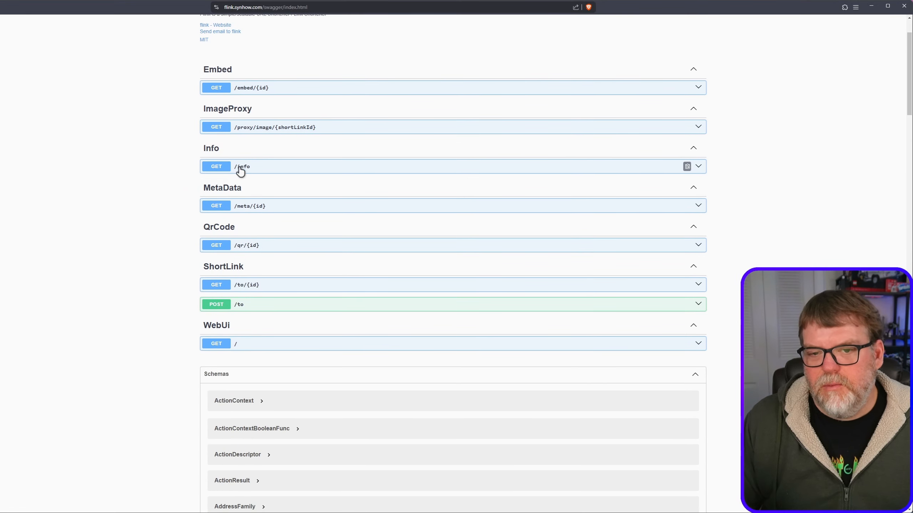
# Try out the GET /info endpoint by executing the request and review its server response
pyautogui.click(283, 167)
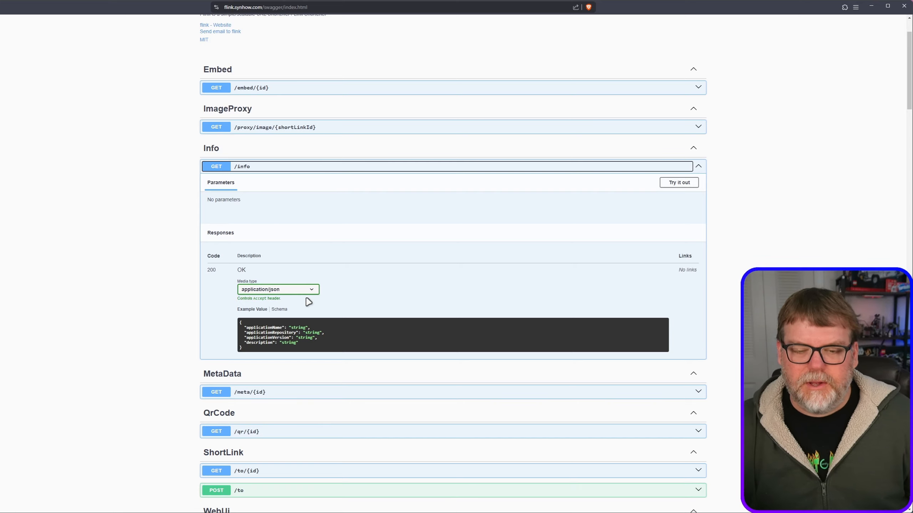
pyautogui.click(691, 183)
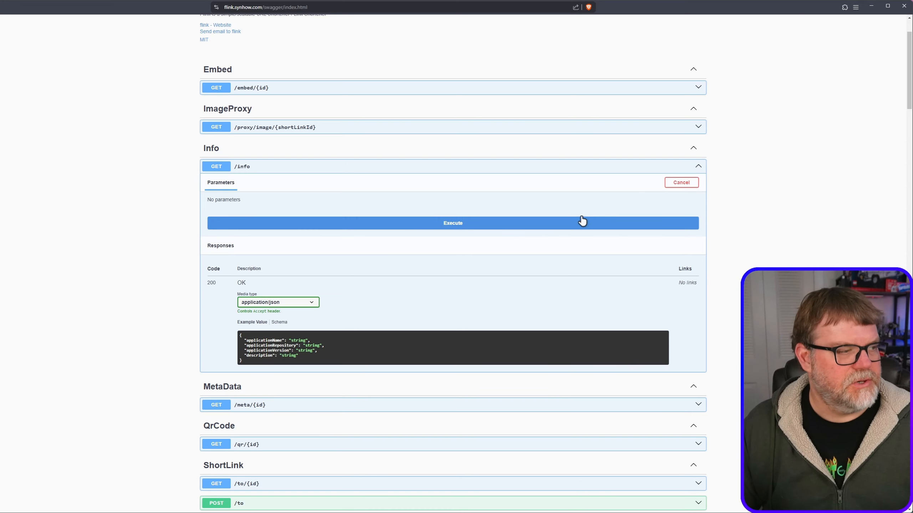
pyautogui.click(442, 223)
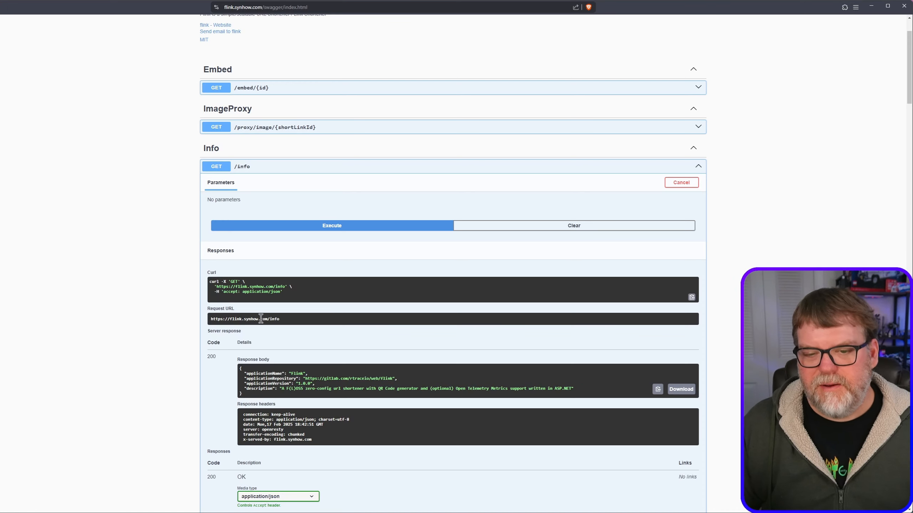
pyautogui.scroll(-3, 357, 361)
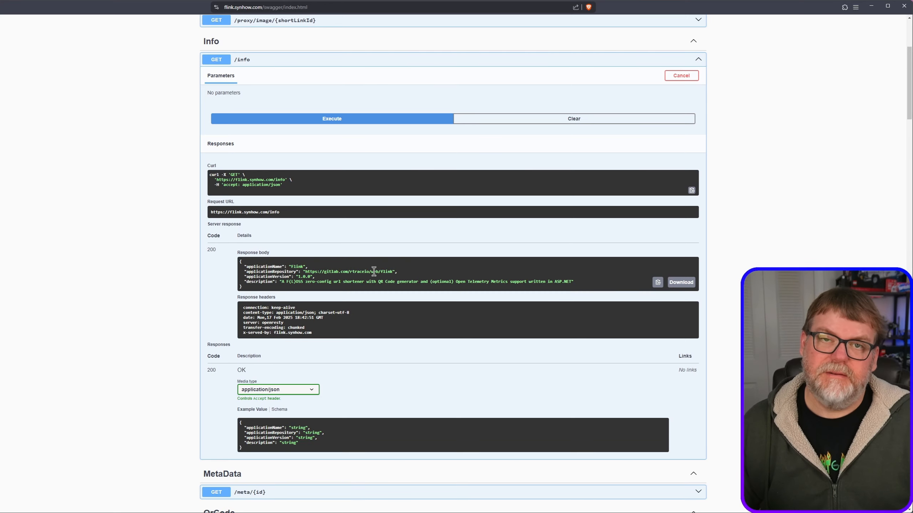
pyautogui.scroll(5, 374, 287)
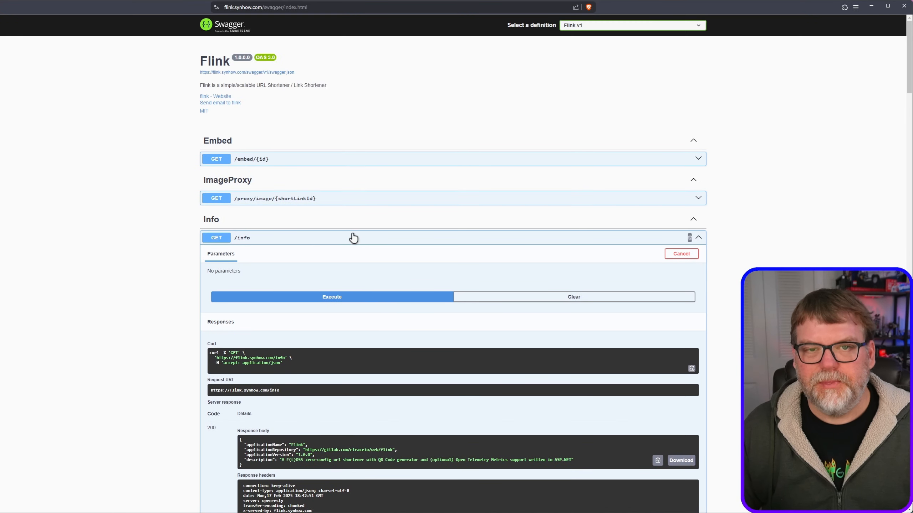
# Return to the Flink home page and view the instance's metrics page
pyautogui.hotkey('alt', 'Left')
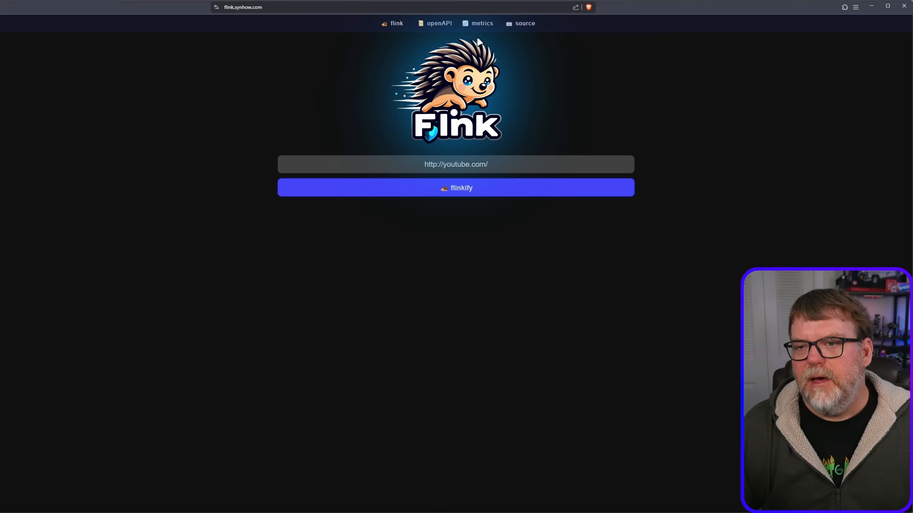
pyautogui.click(474, 26)
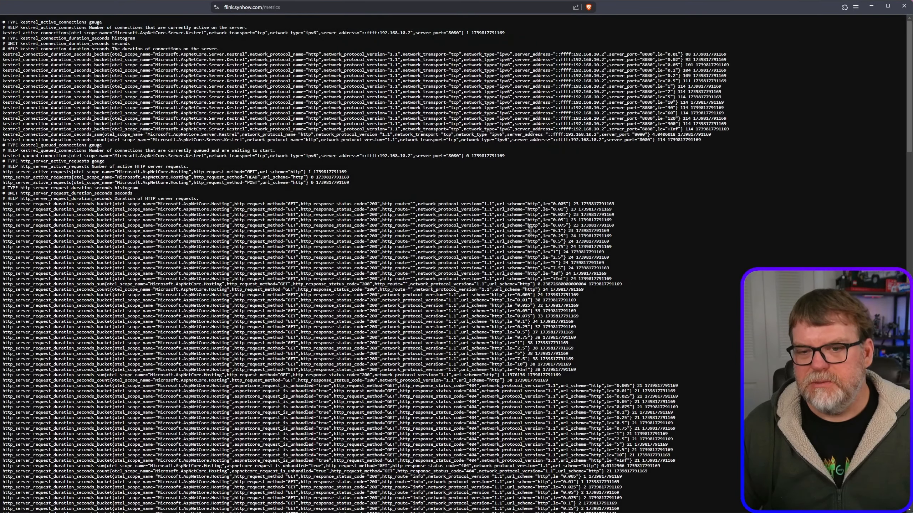
pyautogui.hotkey('alt', 'Left')
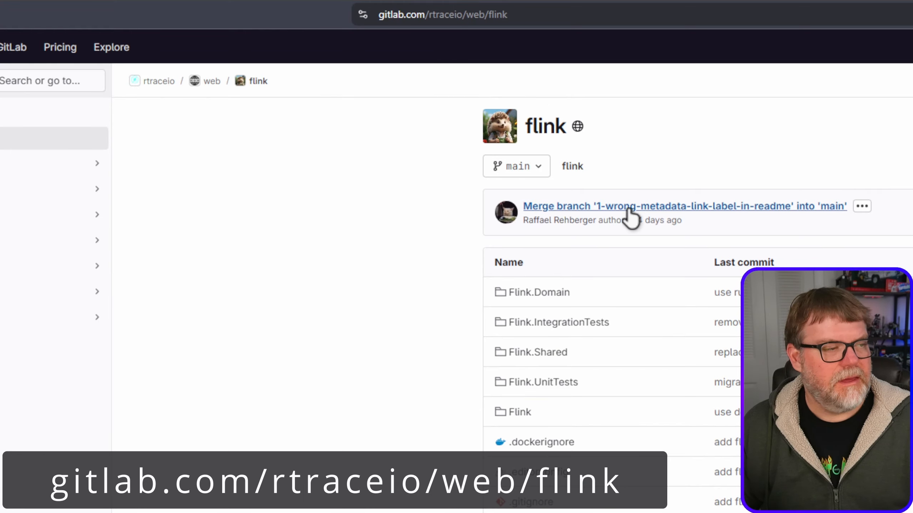
# Read through the Flink README on GitLab, covering features, quickstart guide, configuration and roadmap
pyautogui.scroll(-5, 439, 209)
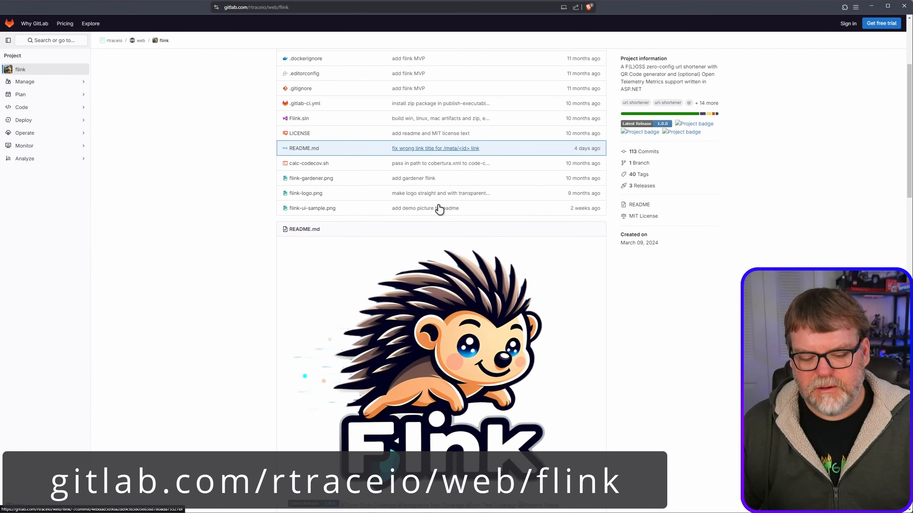
pyautogui.scroll(-3, 439, 209)
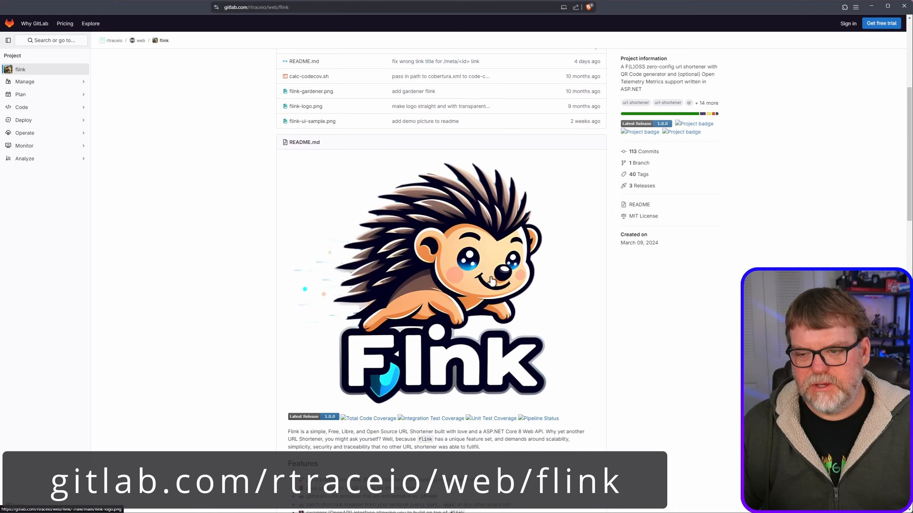
pyautogui.scroll(-5, 506, 262)
pyautogui.scroll(-1, 512, 253)
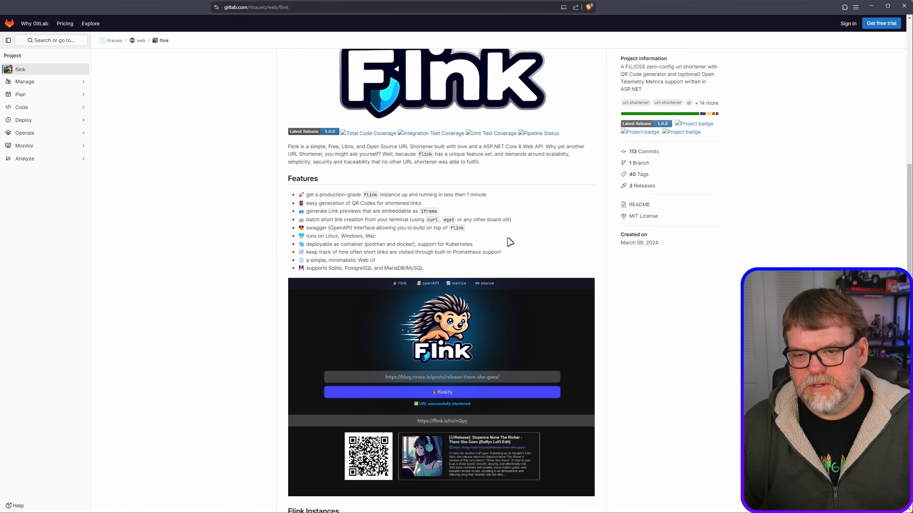
pyautogui.scroll(-3, 463, 225)
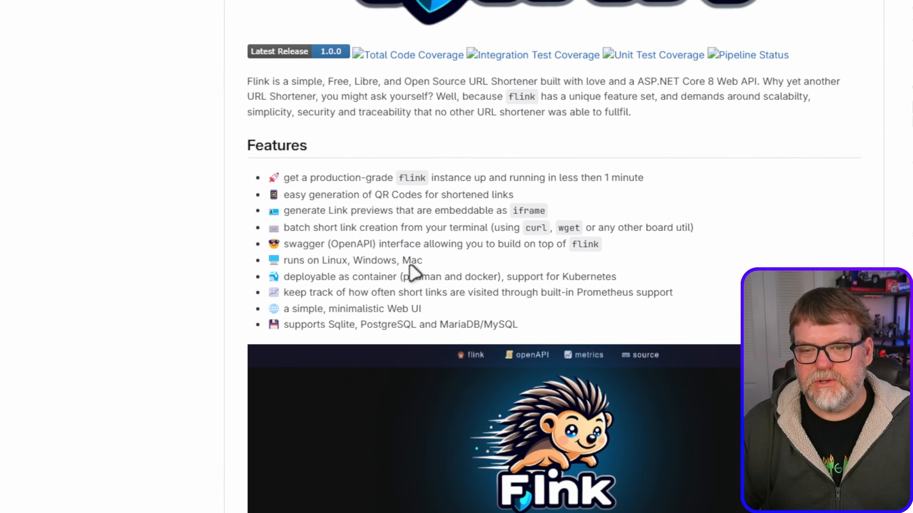
pyautogui.scroll(-8, 483, 311)
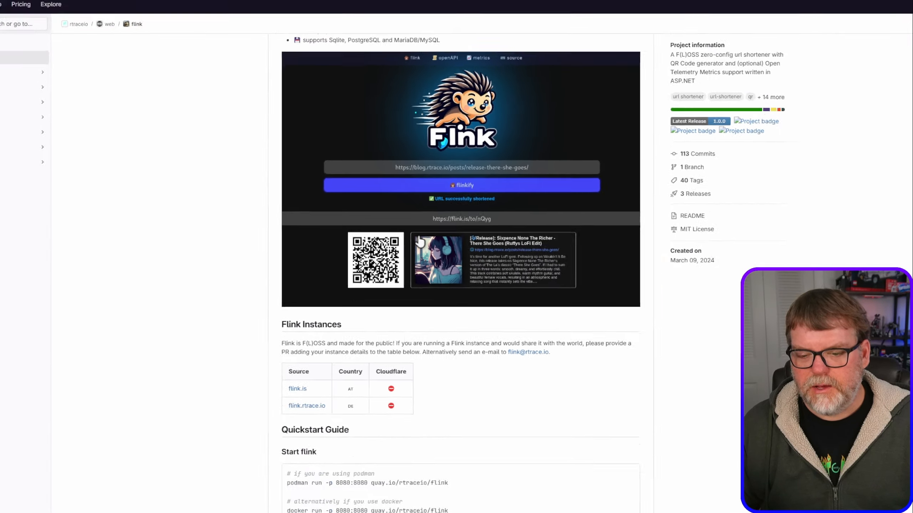
pyautogui.scroll(-12, 431, 305)
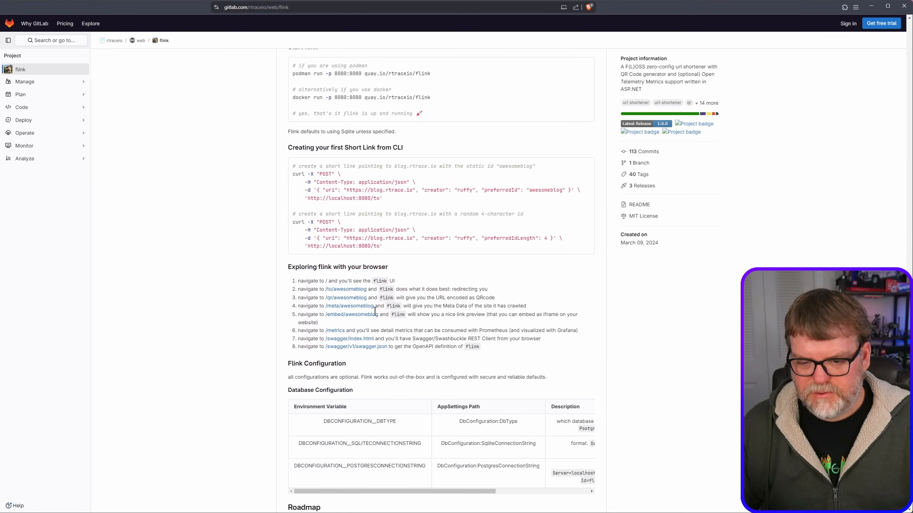
pyautogui.scroll(-2, 383, 301)
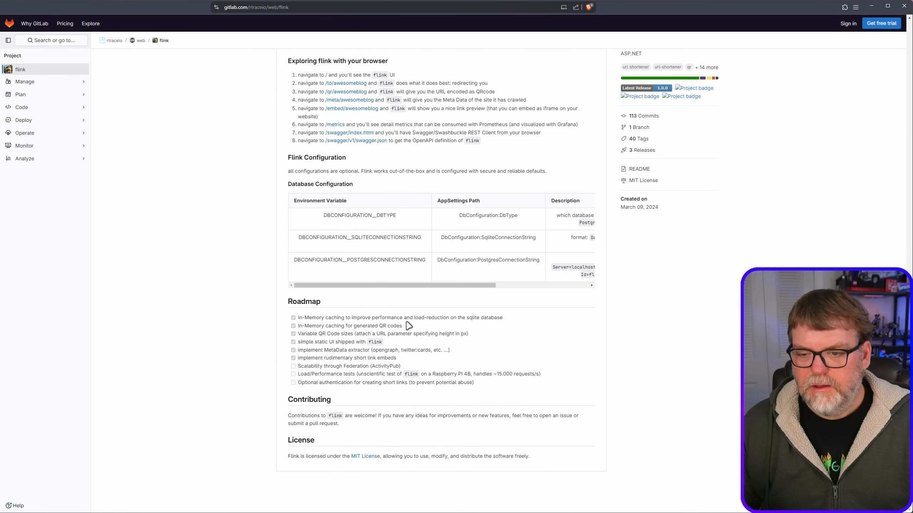
pyautogui.scroll(4, 408, 324)
pyautogui.scroll(6, 408, 325)
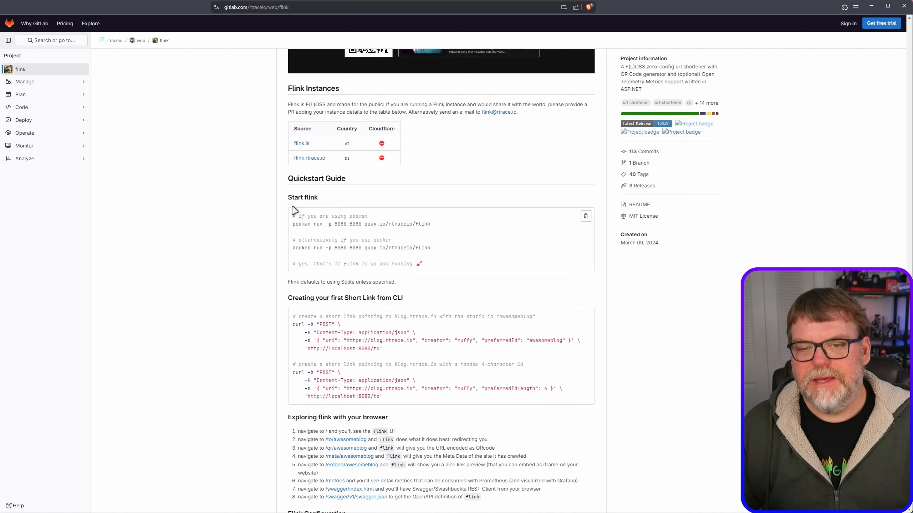
# Copy the image name quay.io/rtraceio/flink from the docker run command in the Quickstart Guide
pyautogui.moveTo(334, 216); pyautogui.dragTo(337, 216)
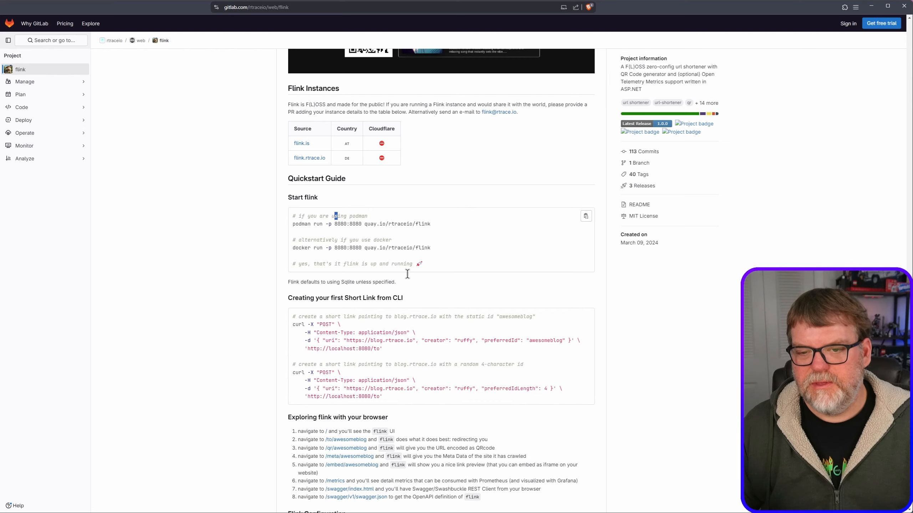
pyautogui.click(334, 252)
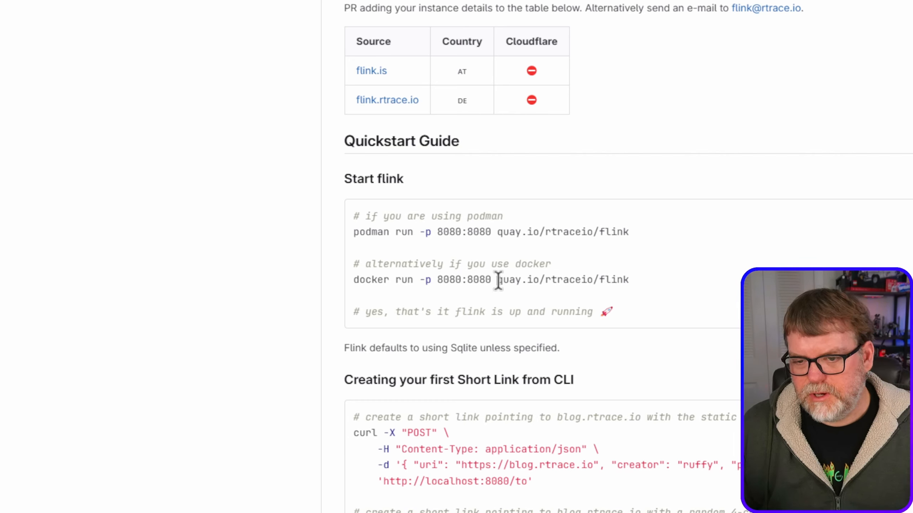
pyautogui.moveTo(498, 280); pyautogui.dragTo(636, 283)
pyautogui.rightClick(584, 278)
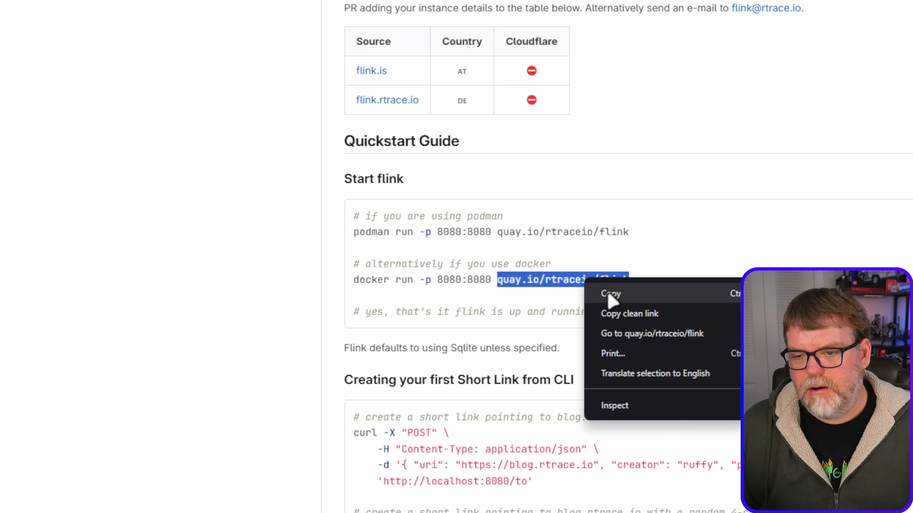
pyautogui.click(648, 291)
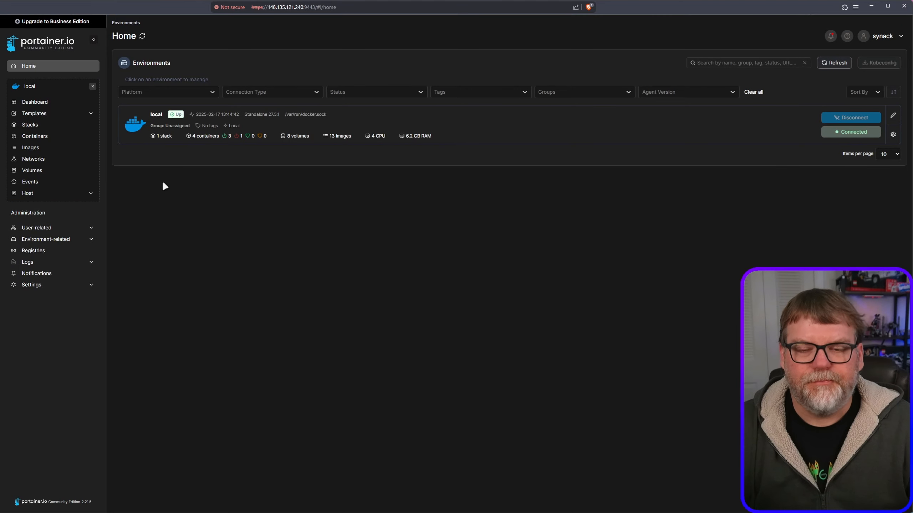
# Start a new network named flinknet in Portainer's local Docker environment
pyautogui.click(456, 119)
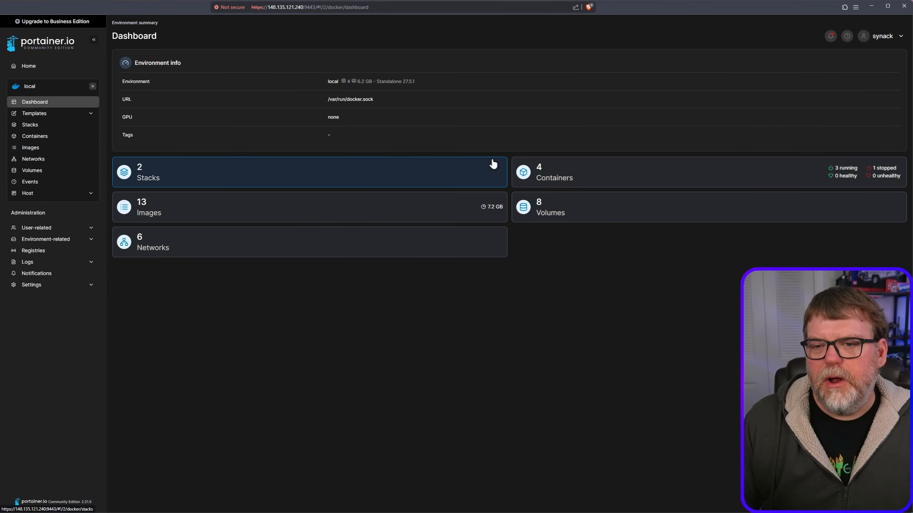
pyautogui.click(36, 136)
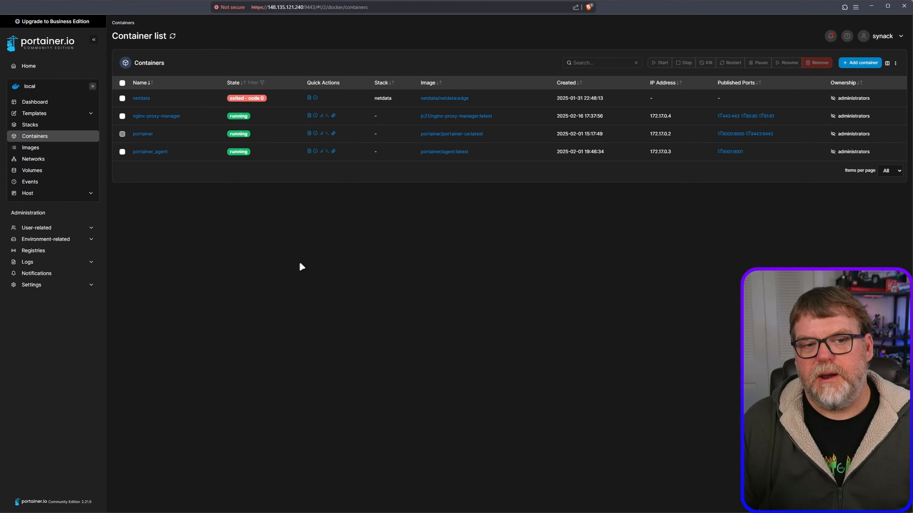
pyautogui.click(40, 160)
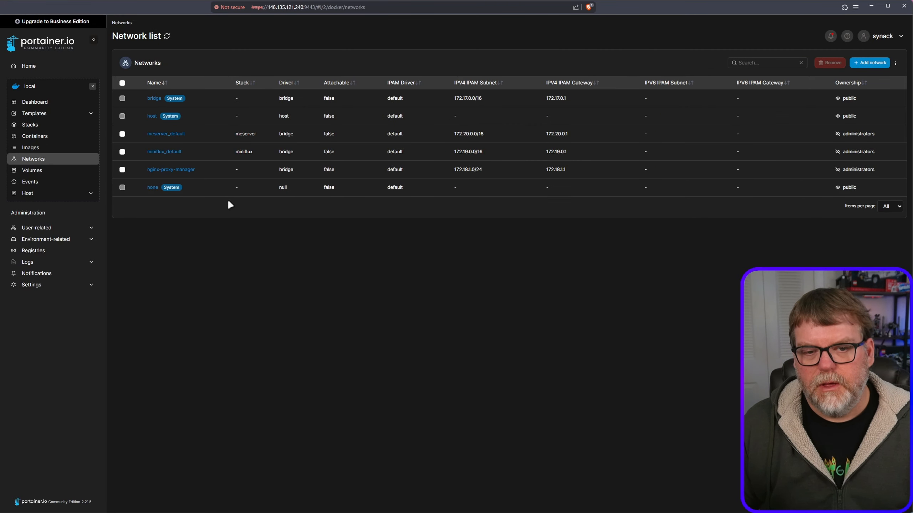
pyautogui.click(869, 65)
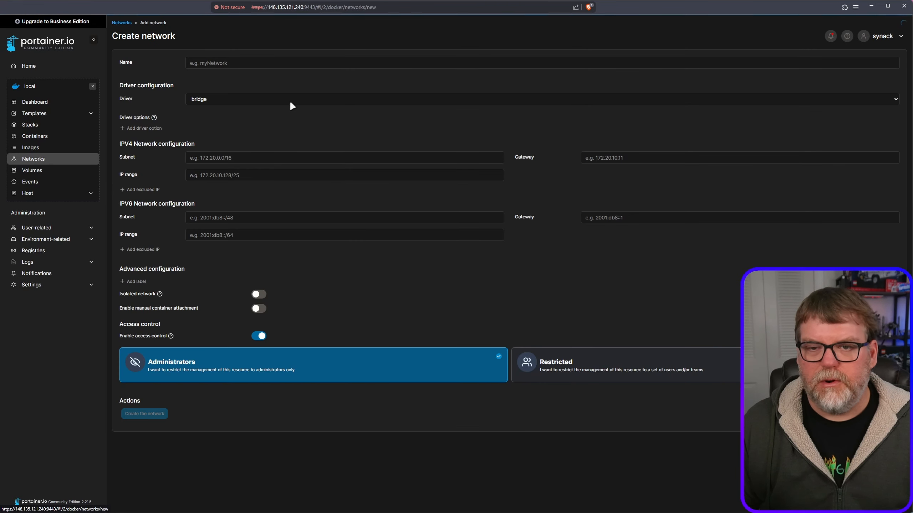
pyautogui.click(228, 62)
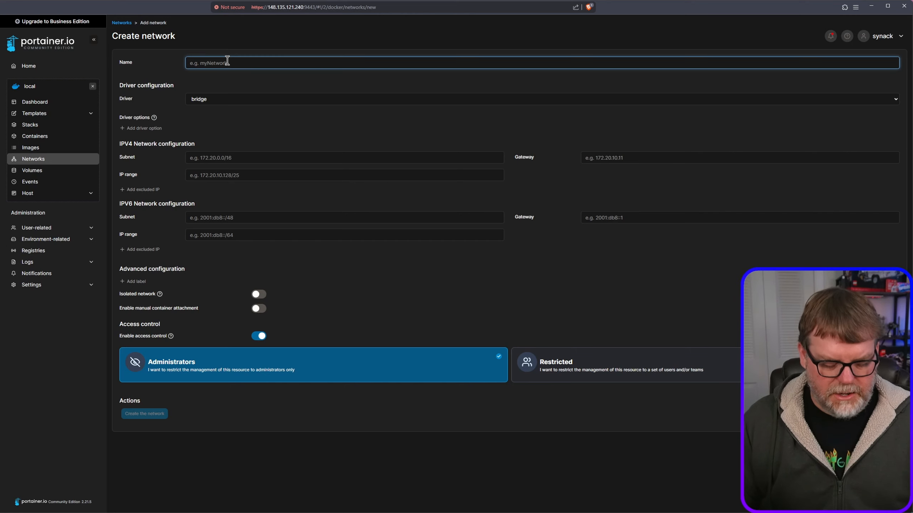
pyautogui.write('flinkn')
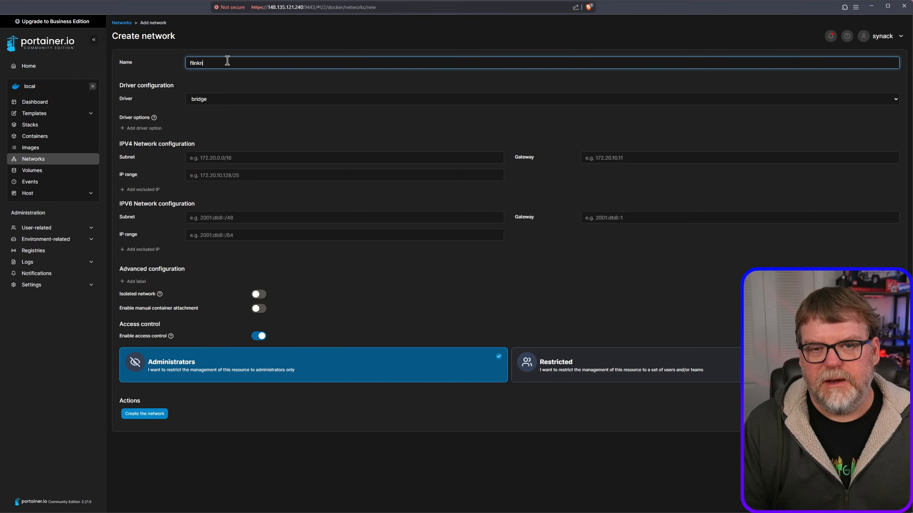
pyautogui.write('et')
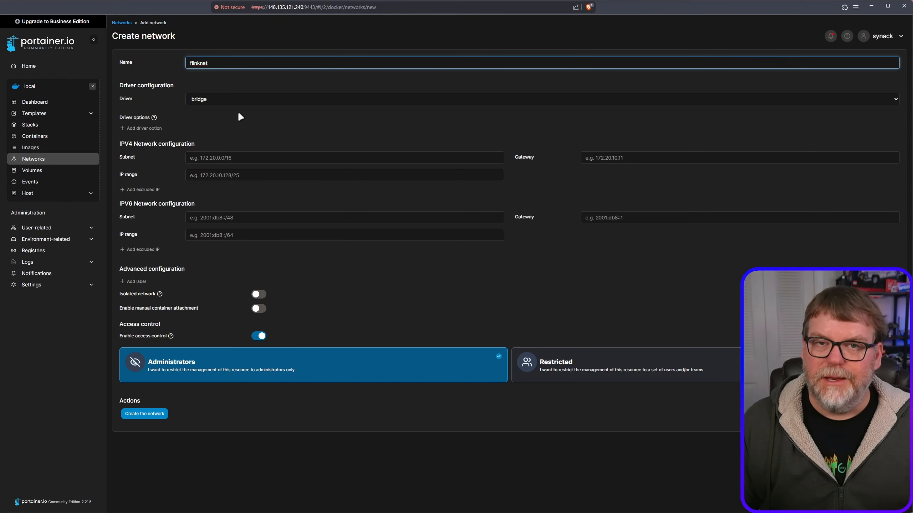
# Set the network's IPv4 subnet to 192.168.10.0/24 and create the network
pyautogui.click(225, 157)
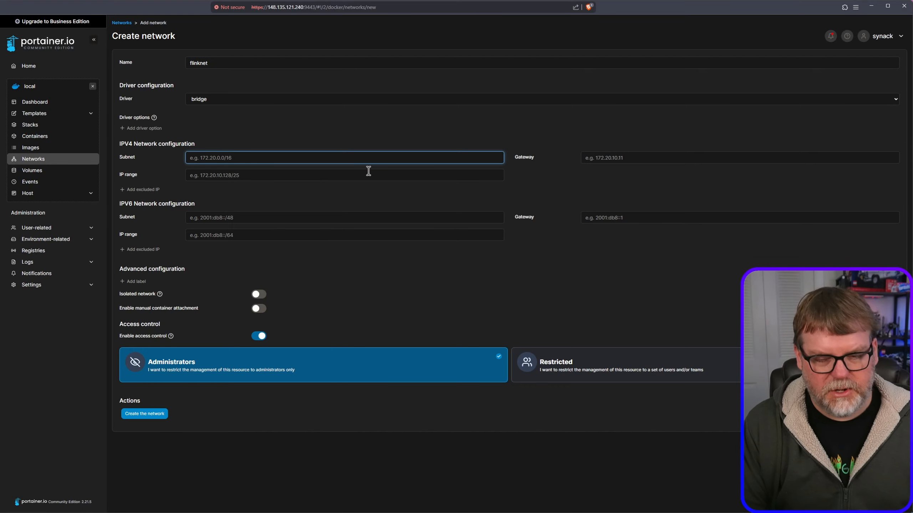
pyautogui.write('192.168.10.')
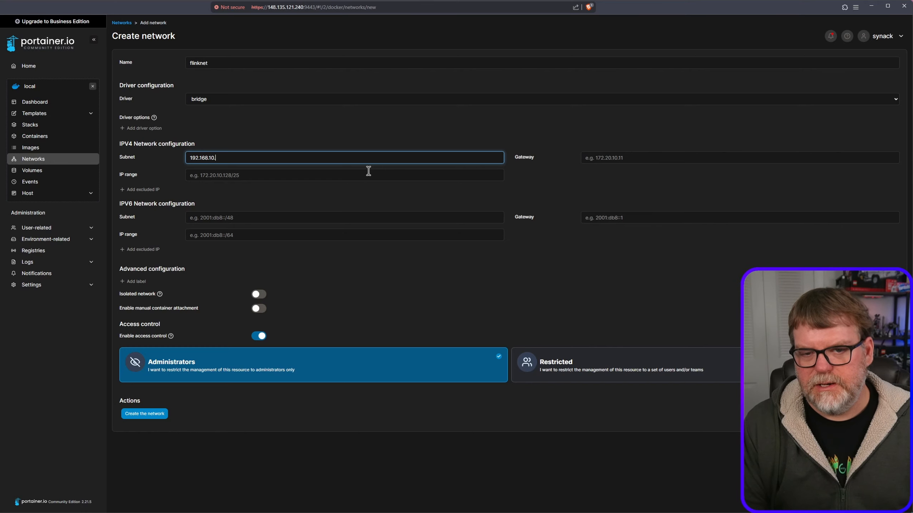
pyautogui.write('0/24')
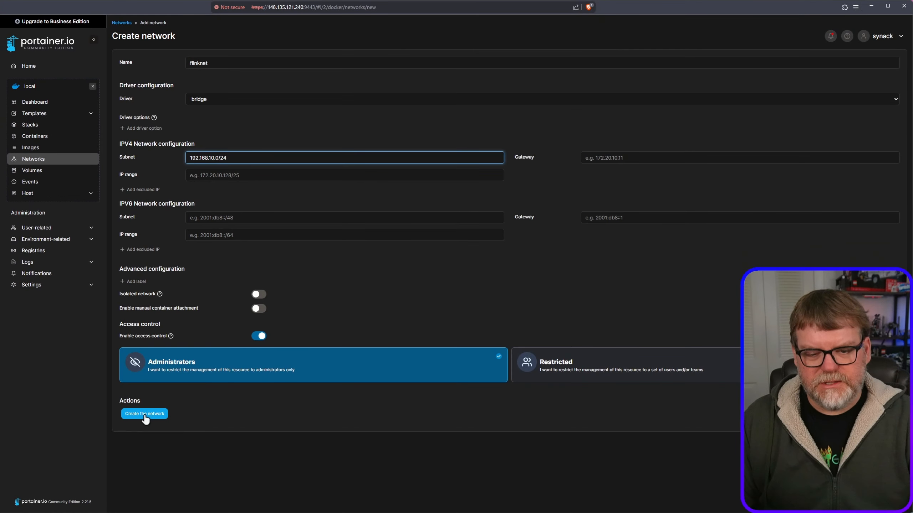
pyautogui.click(145, 418)
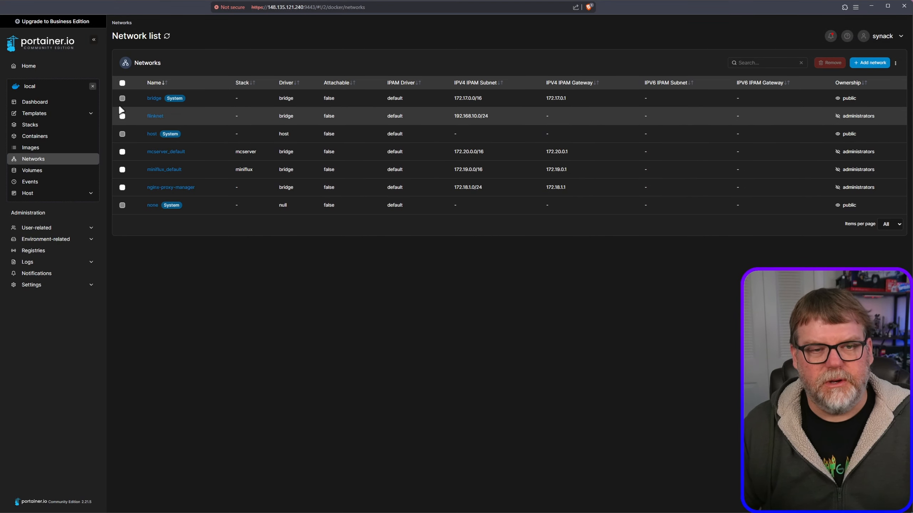
# Start a new container named flink using the image quay.io/rtraceio/flink
pyautogui.click(35, 137)
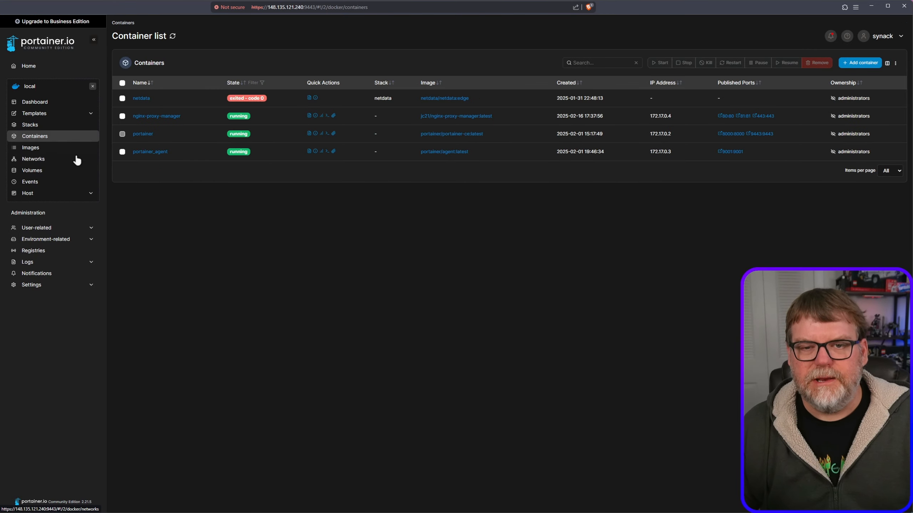
pyautogui.click(869, 66)
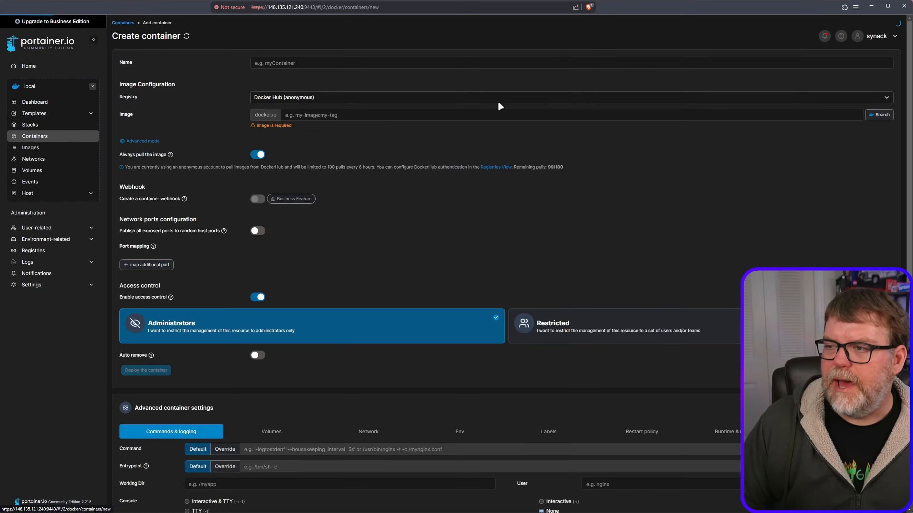
pyautogui.click(300, 62)
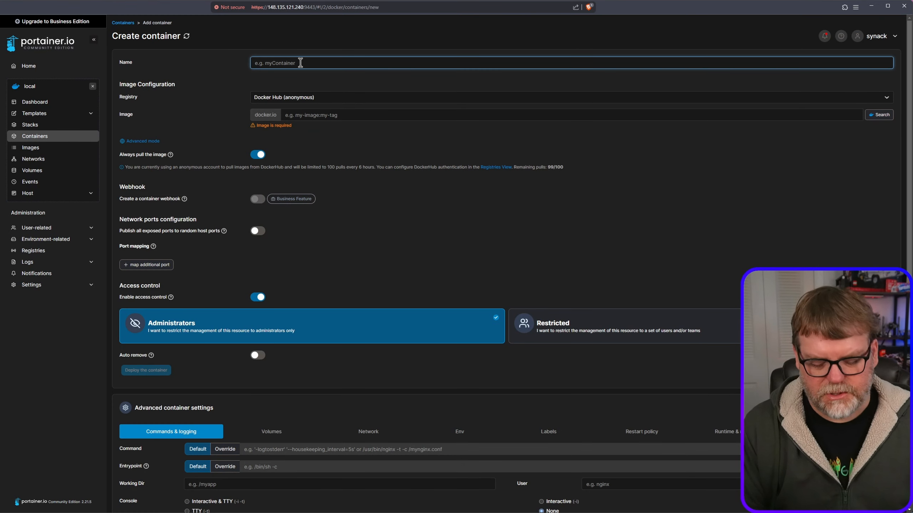
pyautogui.write('flink')
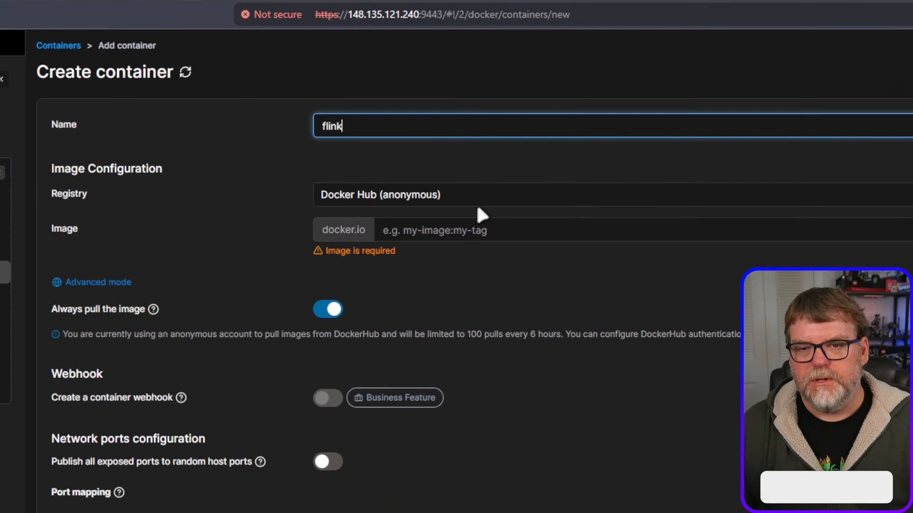
pyautogui.click(308, 115)
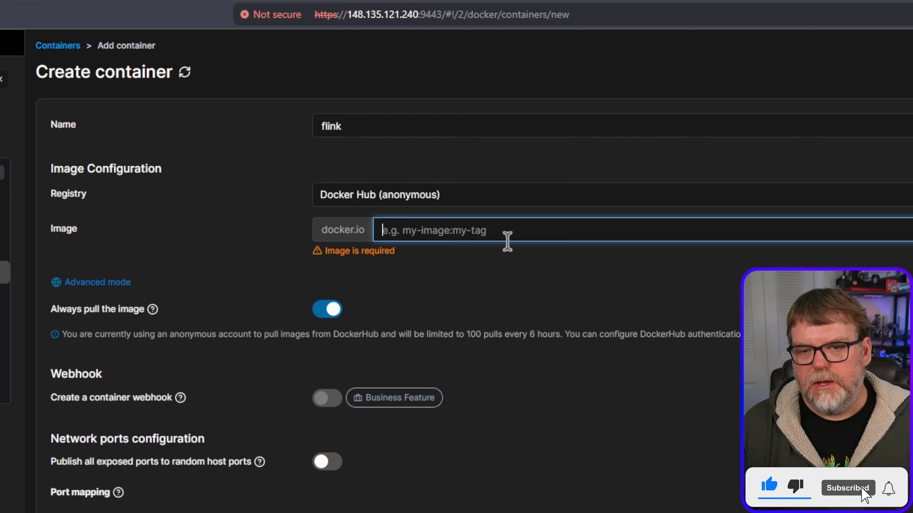
pyautogui.write('quay.io/rtraceio/flink')
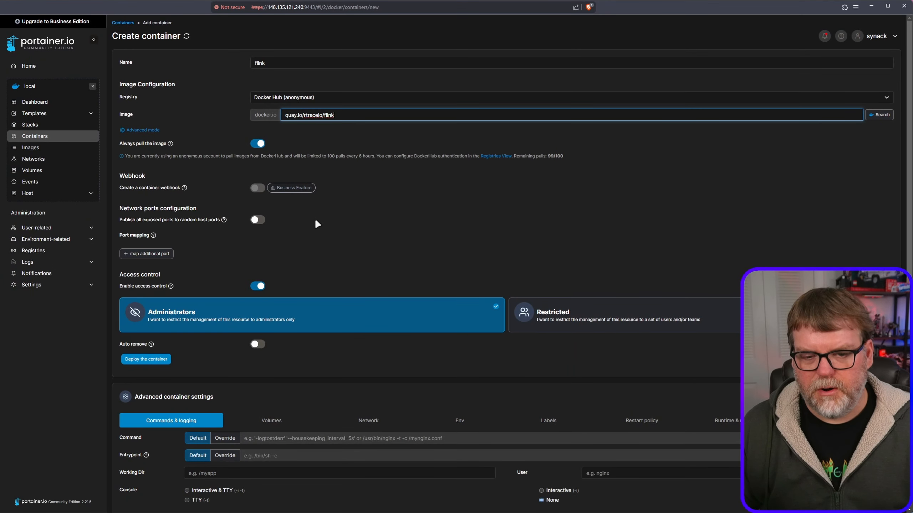
# Assign the flink container to the flinknet network in its advanced settings
pyautogui.scroll(-2, 317, 224)
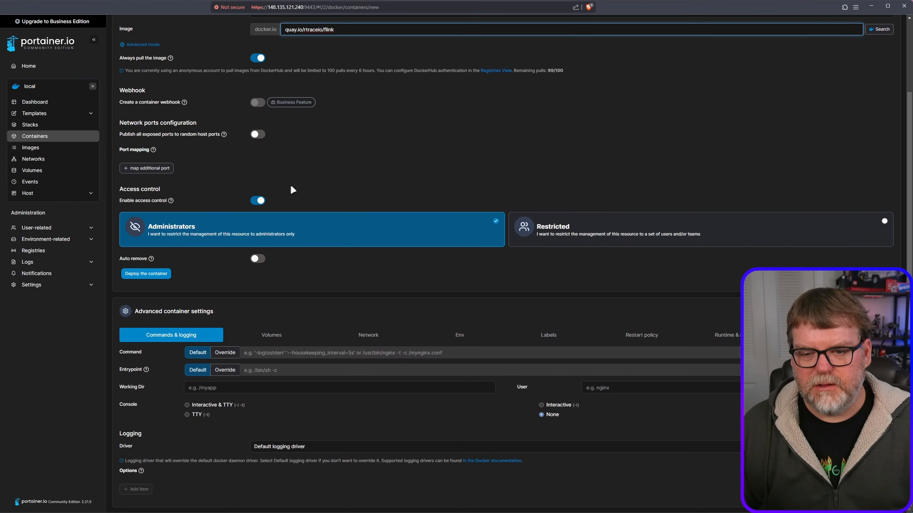
pyautogui.click(372, 338)
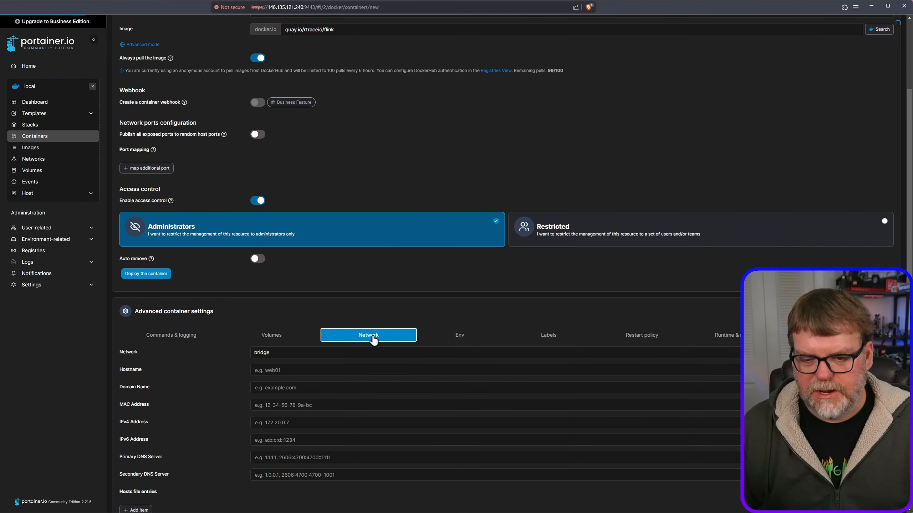
pyautogui.click(279, 352)
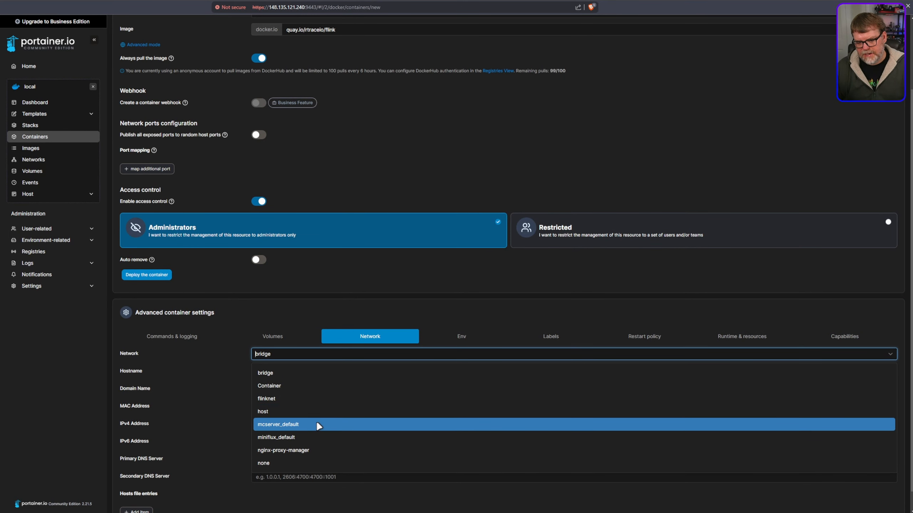
pyautogui.click(307, 399)
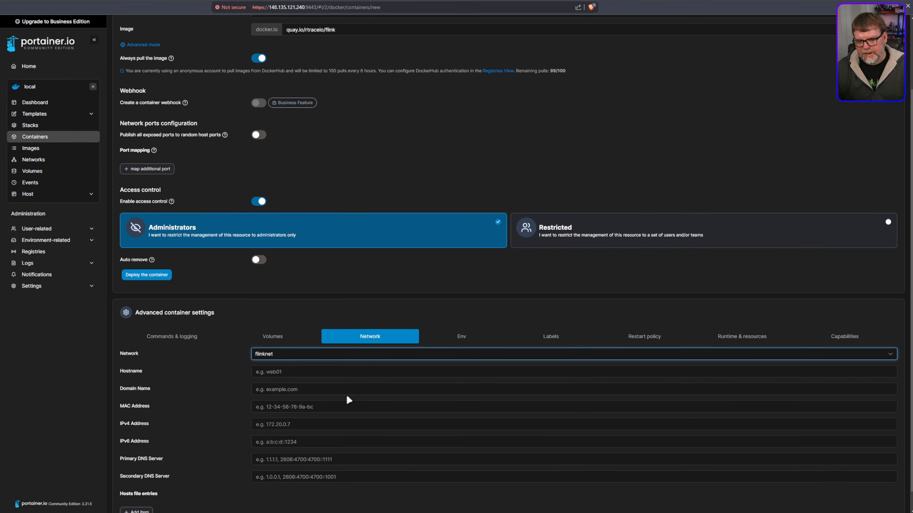
pyautogui.click(429, 306)
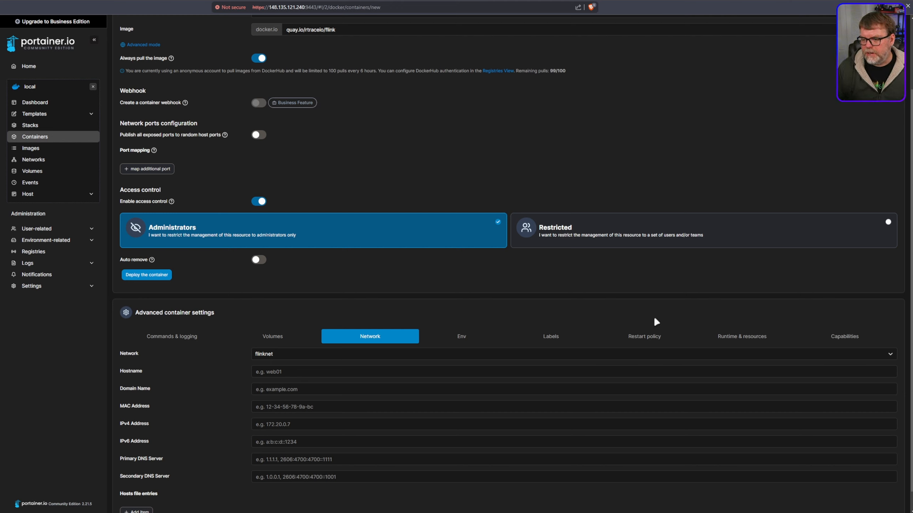
# Set the container's restart policy to Unless stopped and deploy it
pyautogui.click(652, 342)
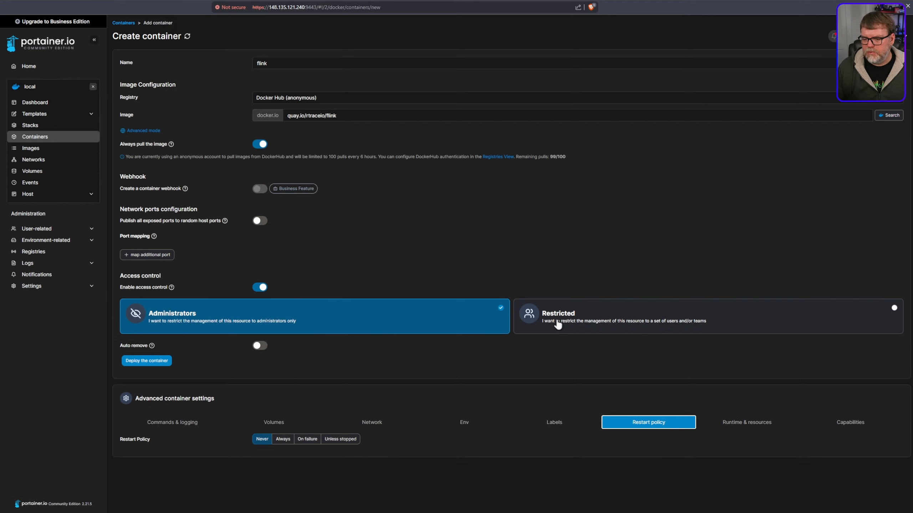
pyautogui.click(347, 443)
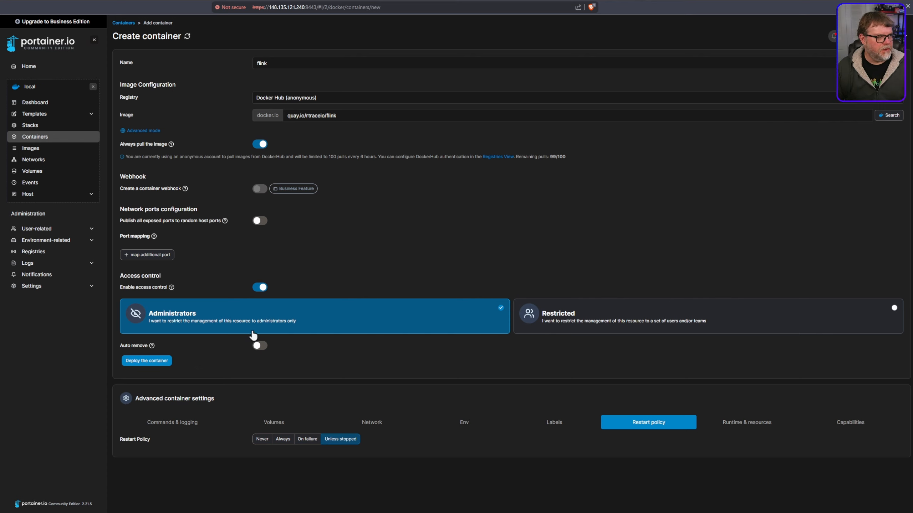
pyautogui.click(159, 360)
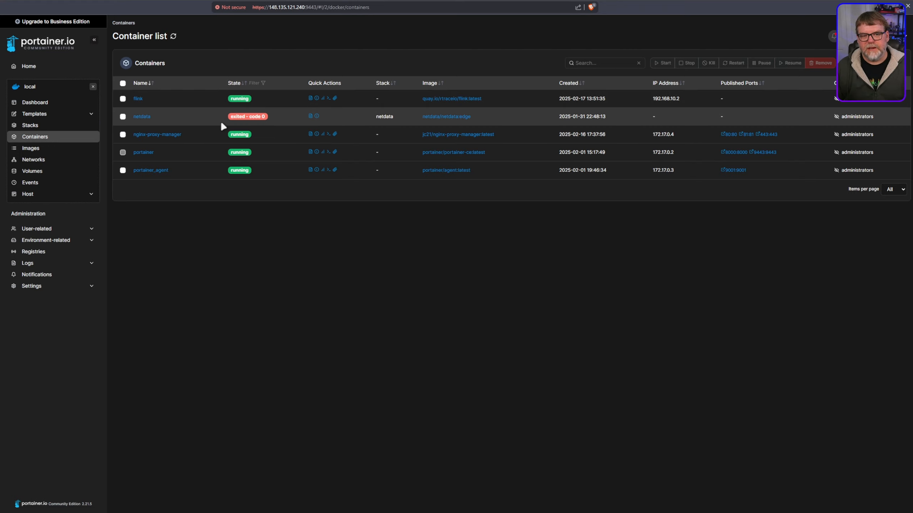
# Join the existing nginx-proxy-manager container to the flinknet network
pyautogui.click(163, 135)
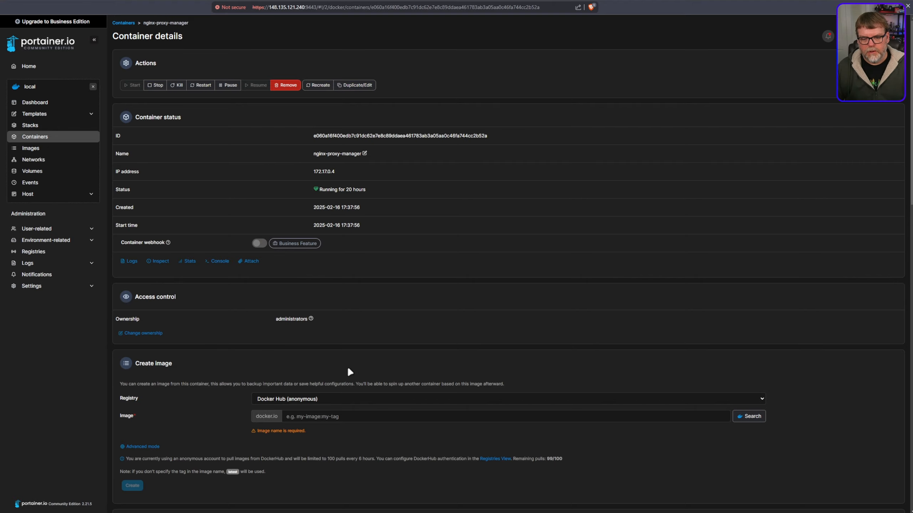
pyautogui.scroll(-15, 348, 370)
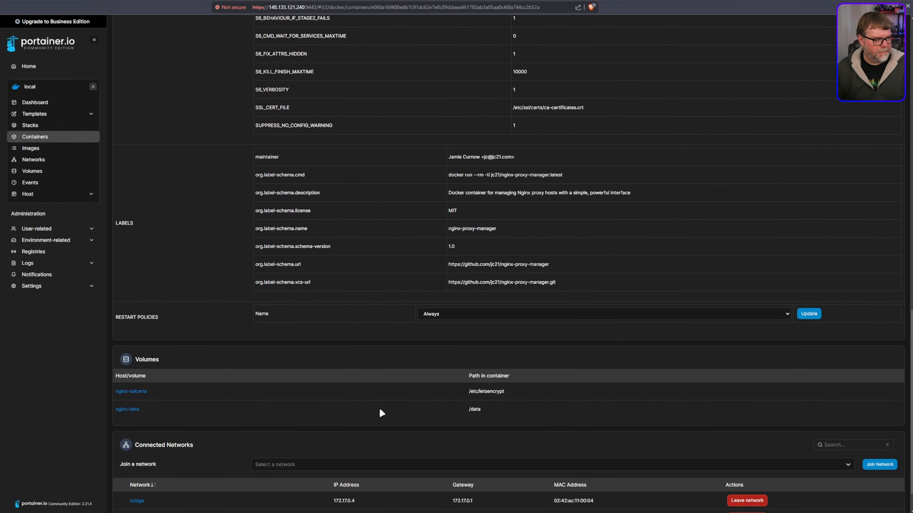
pyautogui.scroll(-1, 381, 413)
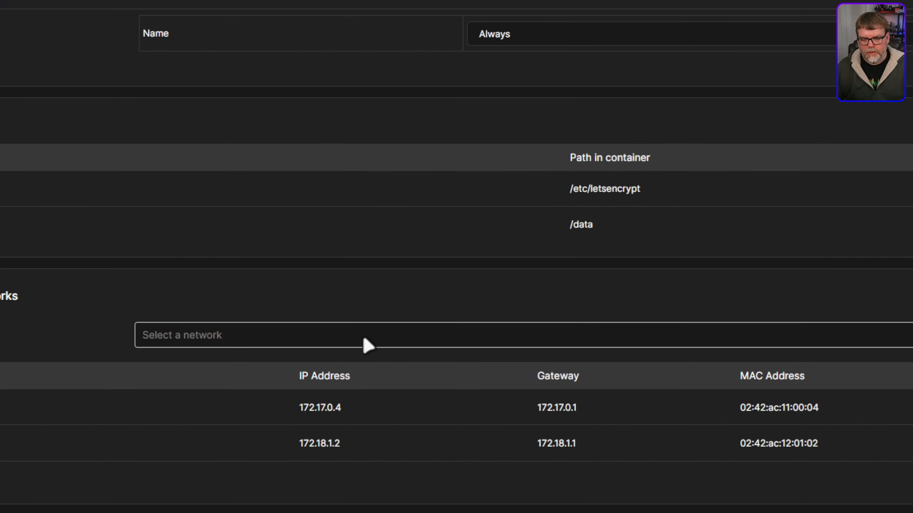
pyautogui.click(336, 424)
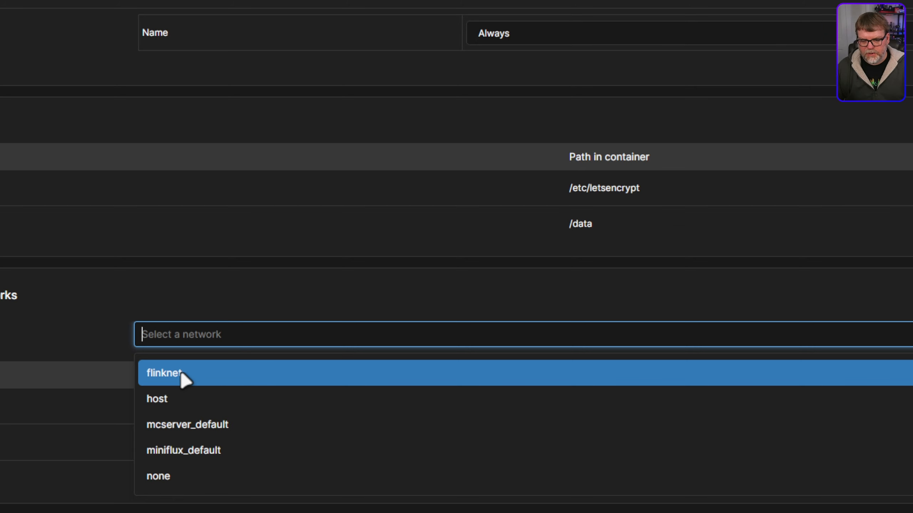
pyautogui.click(191, 375)
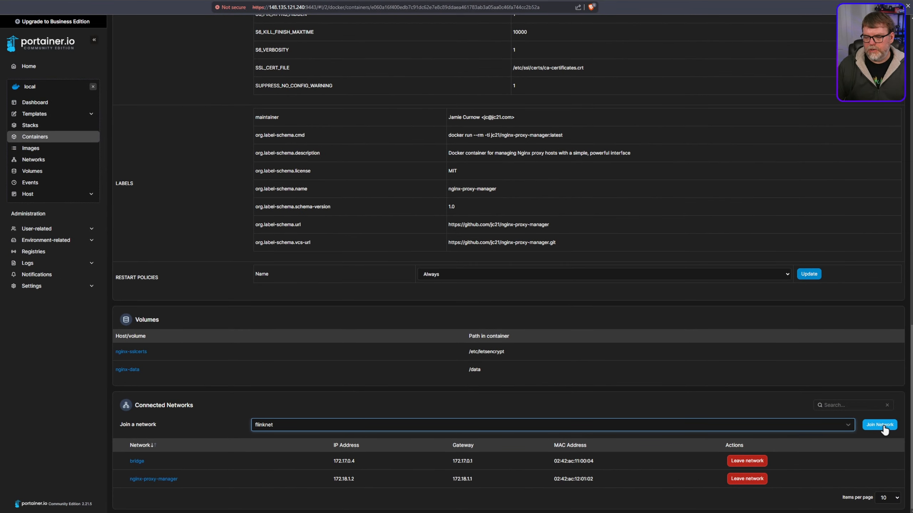
pyautogui.click(883, 425)
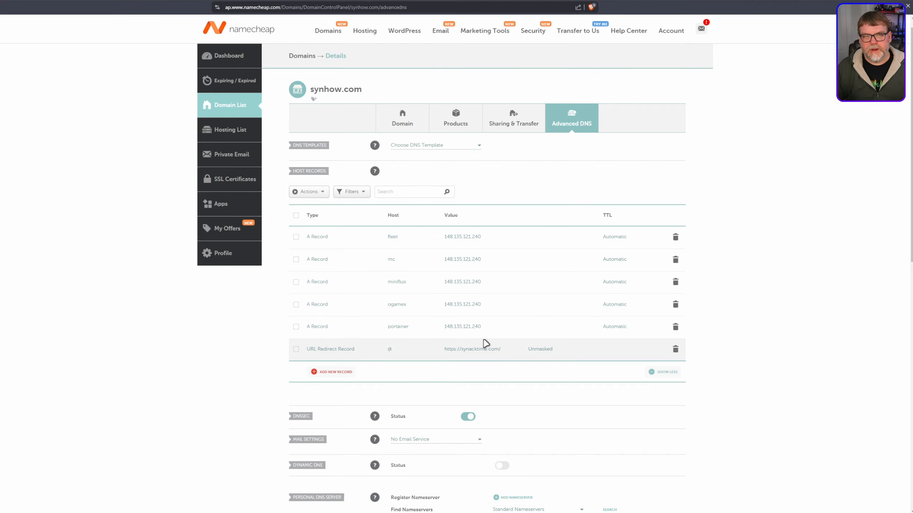
# Review the host records in the Advanced DNS settings of synhow.com on Namecheap
pyautogui.scroll(-2, 489, 341)
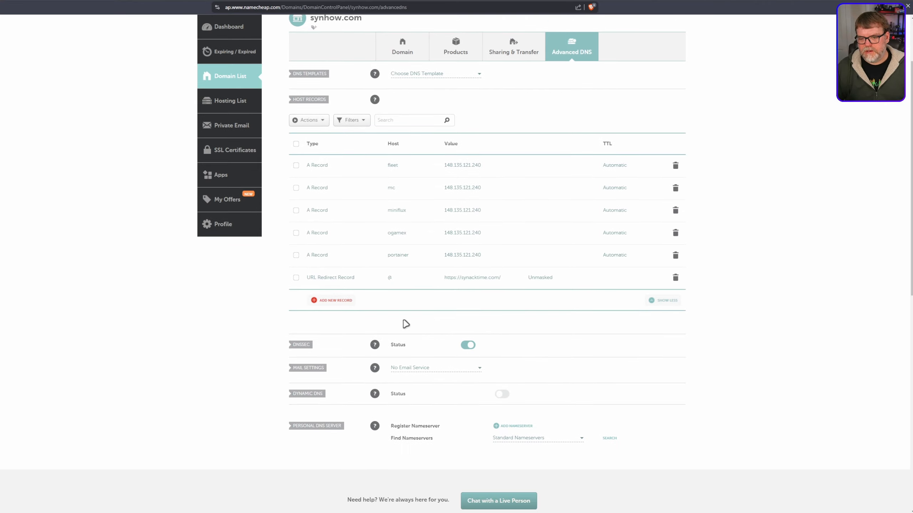
pyautogui.scroll(1, 298, 313)
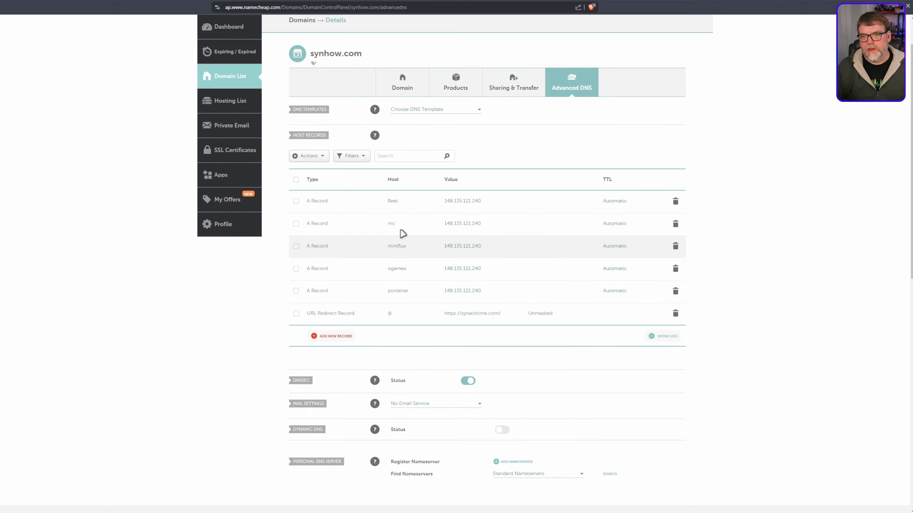